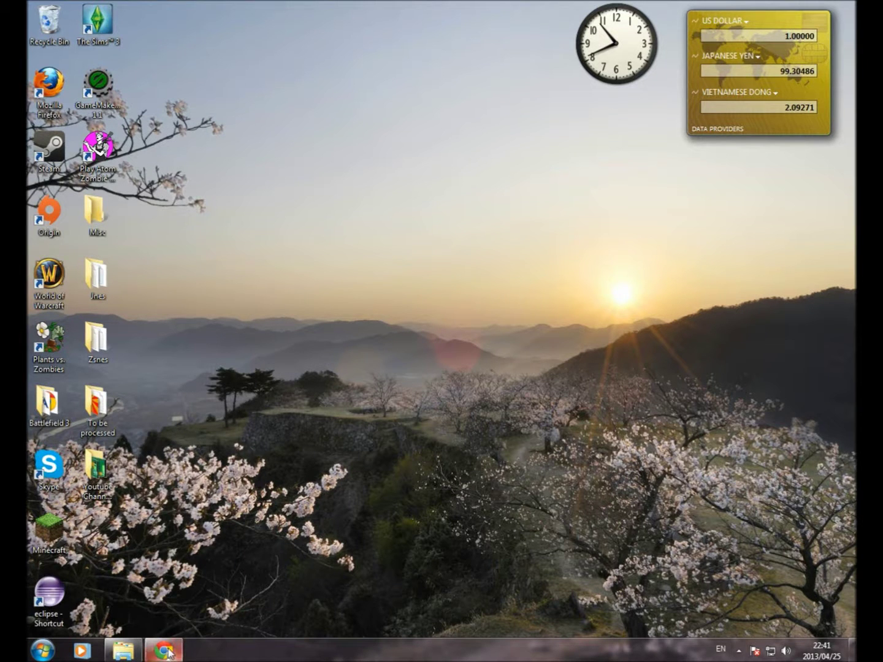
- Bring up the Kaizo Stuff folder window clear of the desktop gadgets and look over its emulator and IPS patch files
{"action": "left_click", "coordinate": [125, 655]}
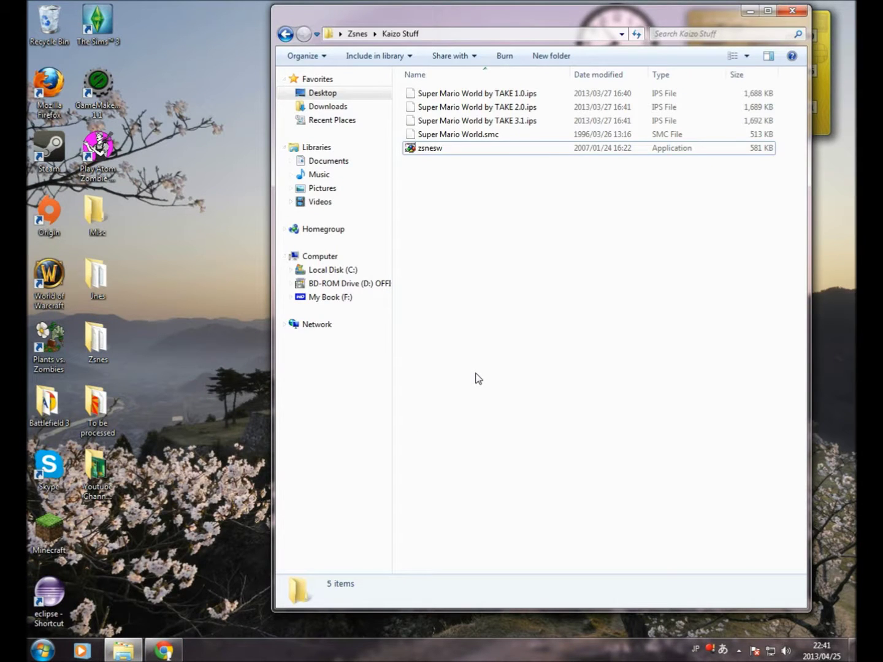
{"action": "left_click_drag", "start_coordinate": [604, 14], "coordinate": [471, 19]}
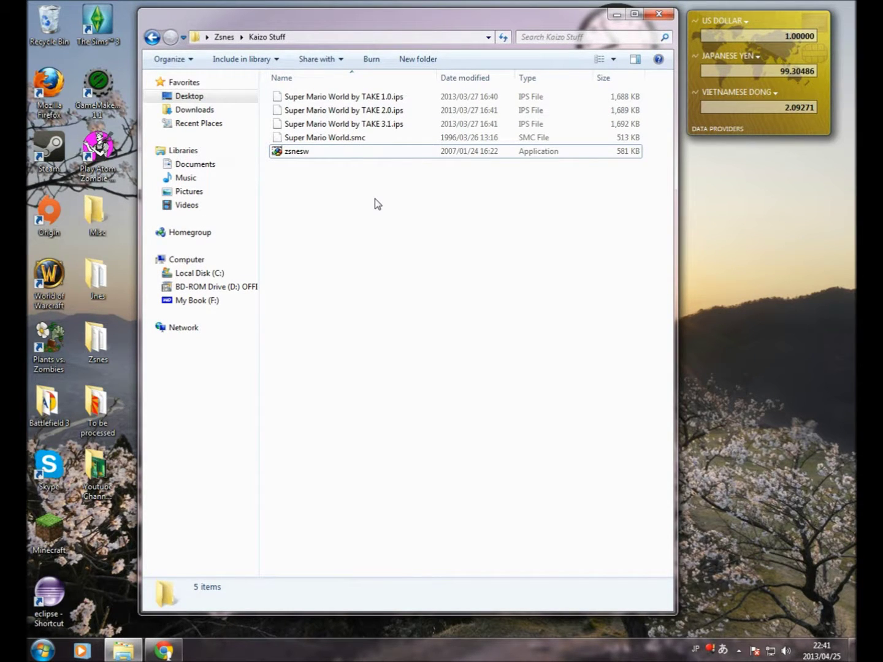
{"action": "left_click", "coordinate": [295, 157]}
{"action": "left_click", "coordinate": [299, 166]}
{"action": "left_click", "coordinate": [341, 125]}
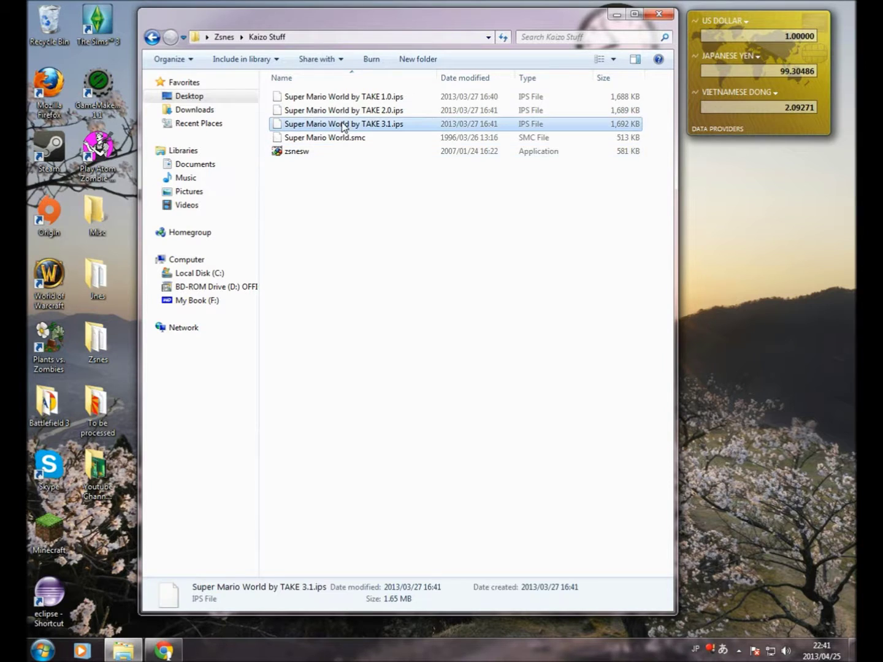
{"action": "left_click", "coordinate": [345, 109]}
{"action": "left_click", "coordinate": [346, 97]}
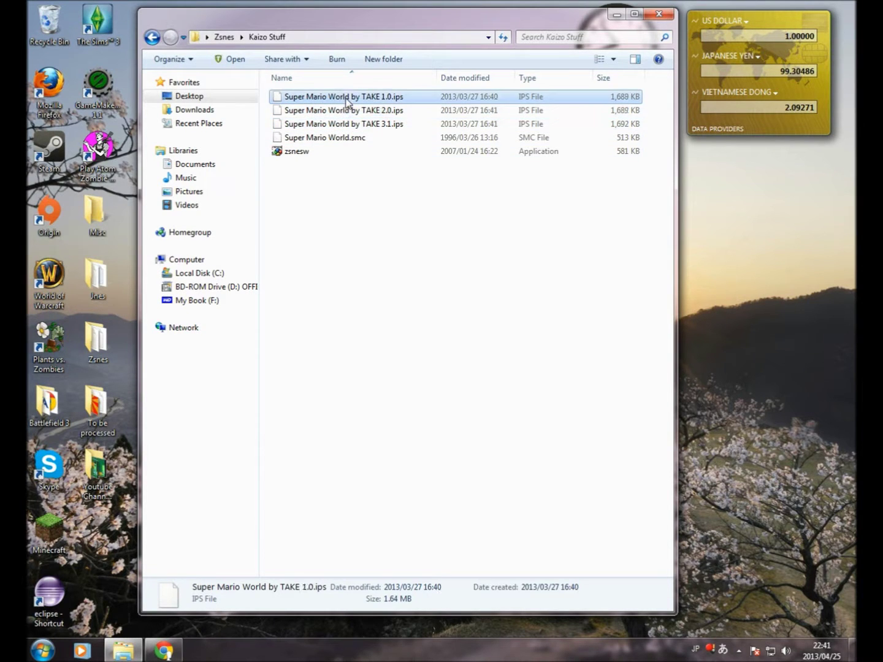
{"action": "left_click", "coordinate": [341, 178]}
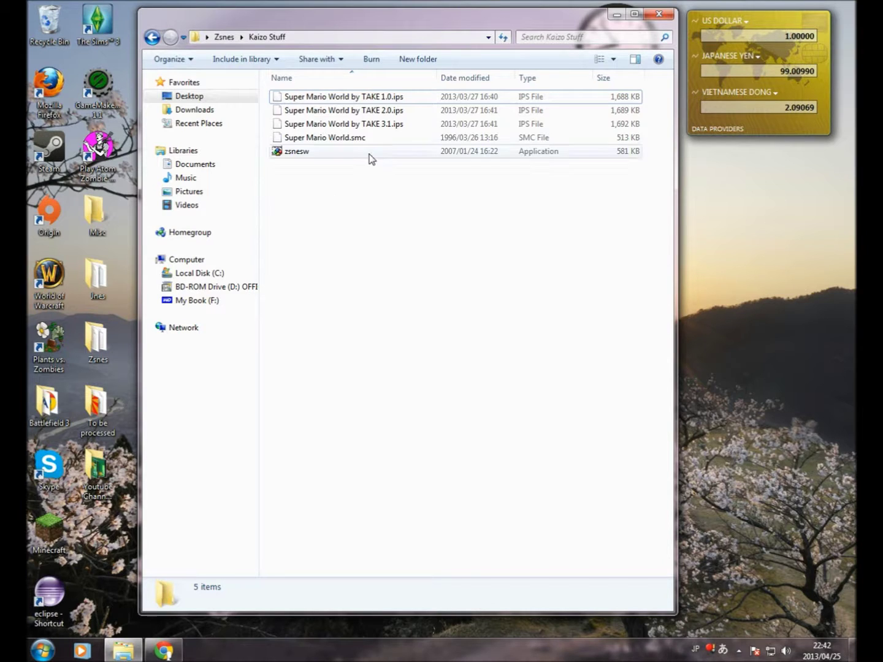
- Create a new folder named Kaizo1 inside the Kaizo Stuff folder
{"action": "left_click", "coordinate": [363, 99]}
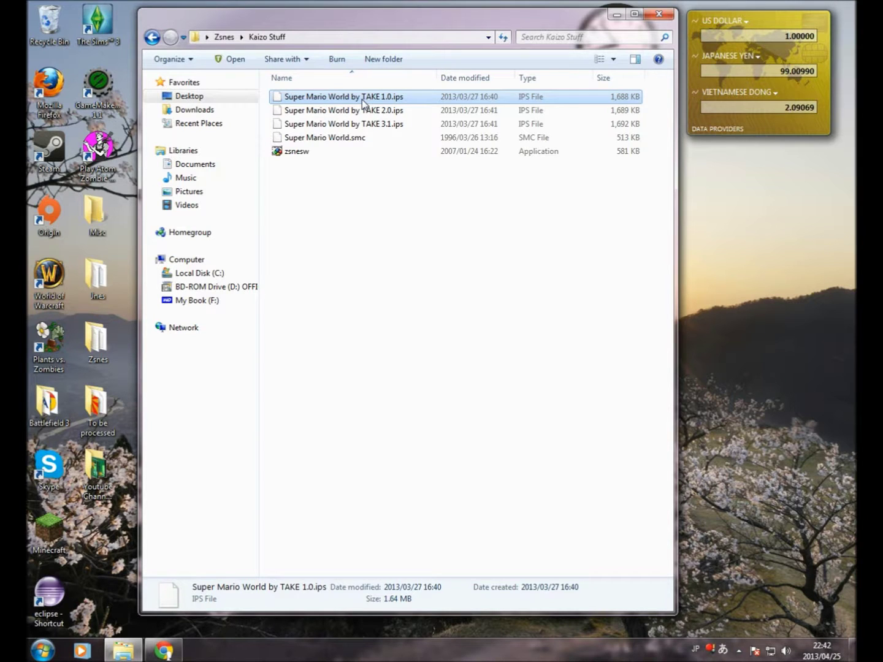
{"action": "left_click", "coordinate": [380, 60]}
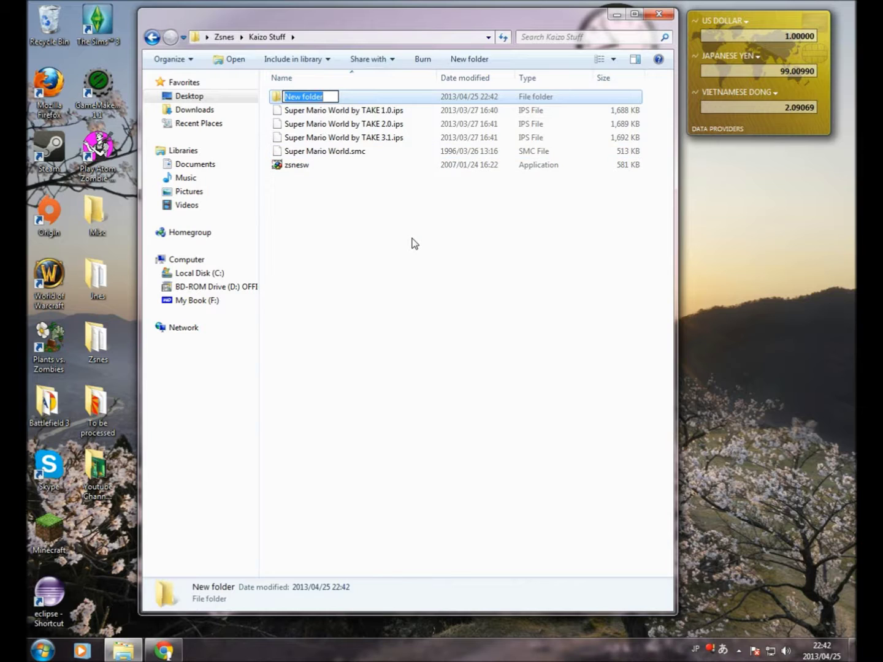
{"action": "type", "text": "Kaizo1"}
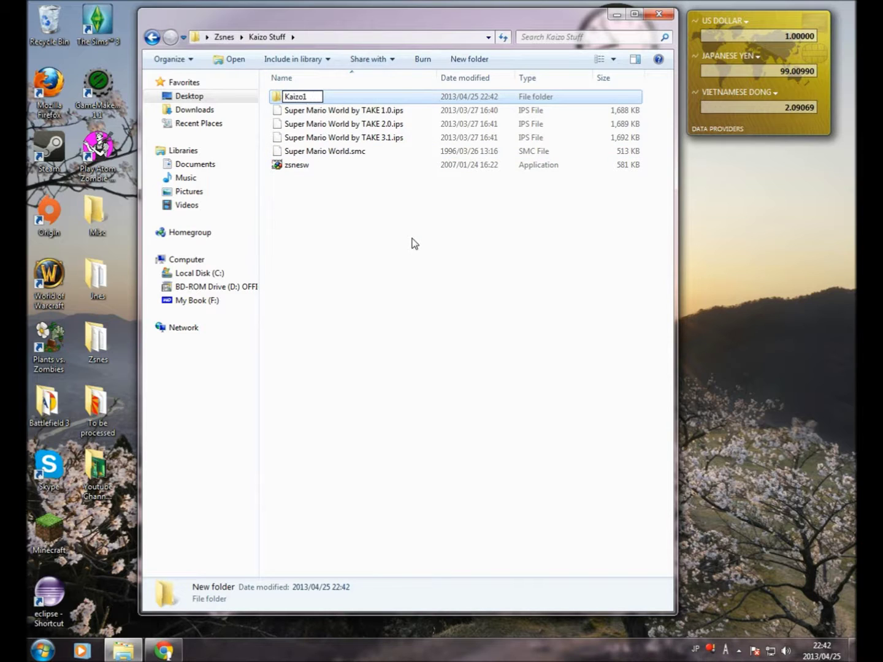
{"action": "key", "text": "alt+grave"}
{"action": "left_click", "coordinate": [414, 244]}
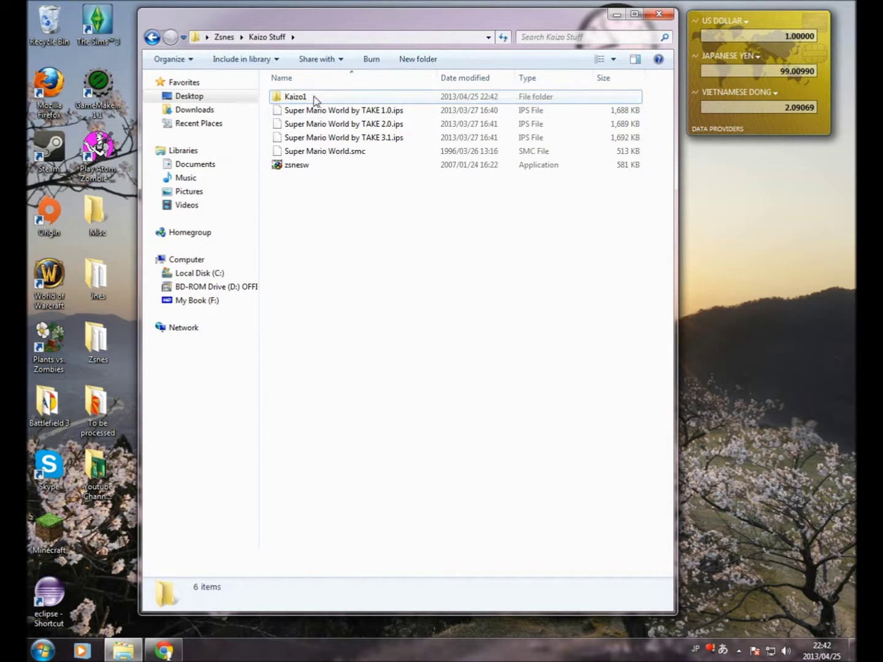
- Copy the zsnesw application into the Kaizo1 folder
{"action": "right_click", "coordinate": [289, 168]}
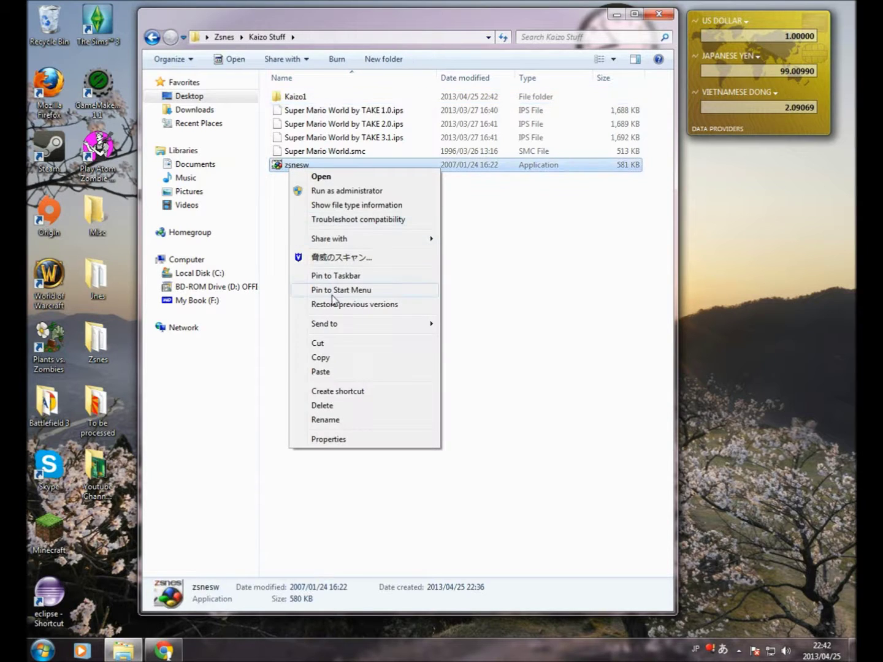
{"action": "left_click", "coordinate": [331, 359]}
{"action": "right_click", "coordinate": [306, 100]}
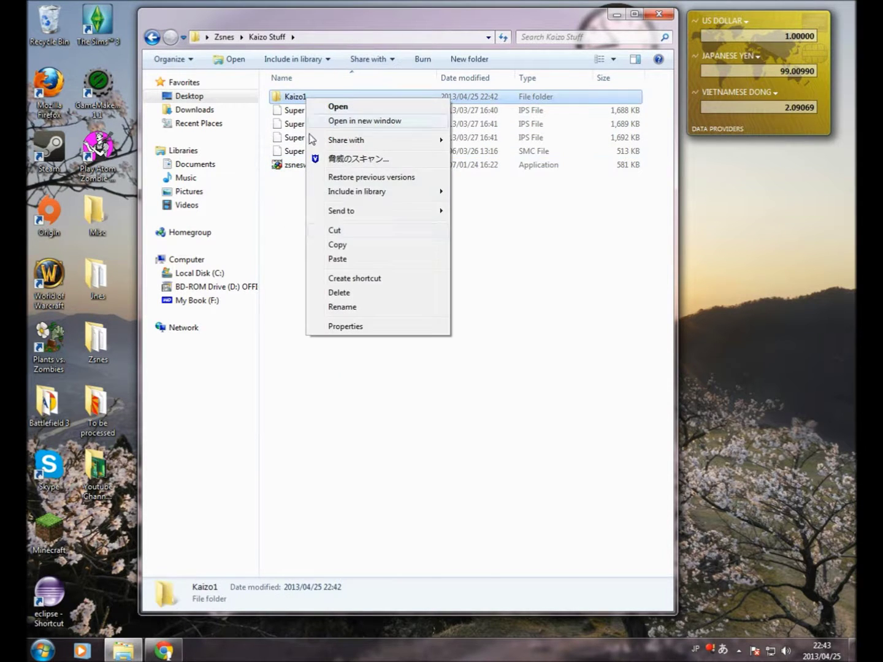
{"action": "left_click", "coordinate": [335, 258]}
{"action": "left_click", "coordinate": [330, 212]}
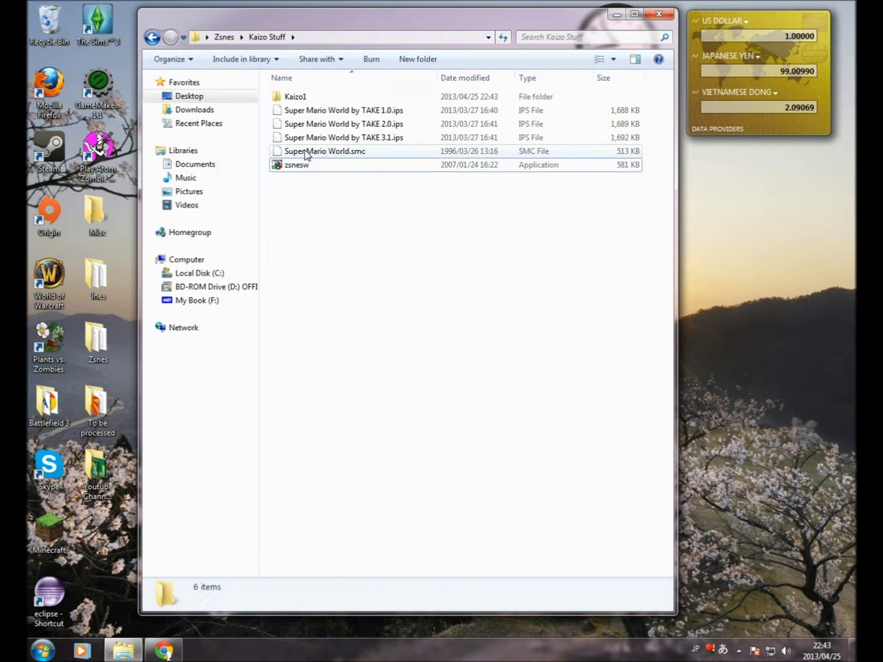
- Copy the Super Mario World.smc ROM file into the Kaizo1 folder
{"action": "right_click", "coordinate": [306, 152]}
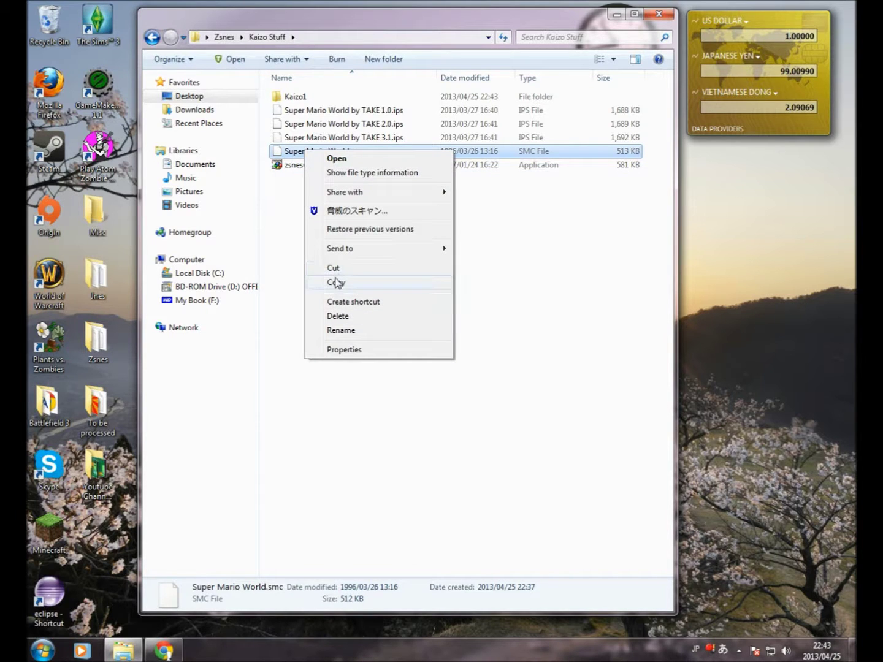
{"action": "left_click", "coordinate": [334, 282]}
{"action": "left_click", "coordinate": [335, 230]}
{"action": "left_click", "coordinate": [300, 98]}
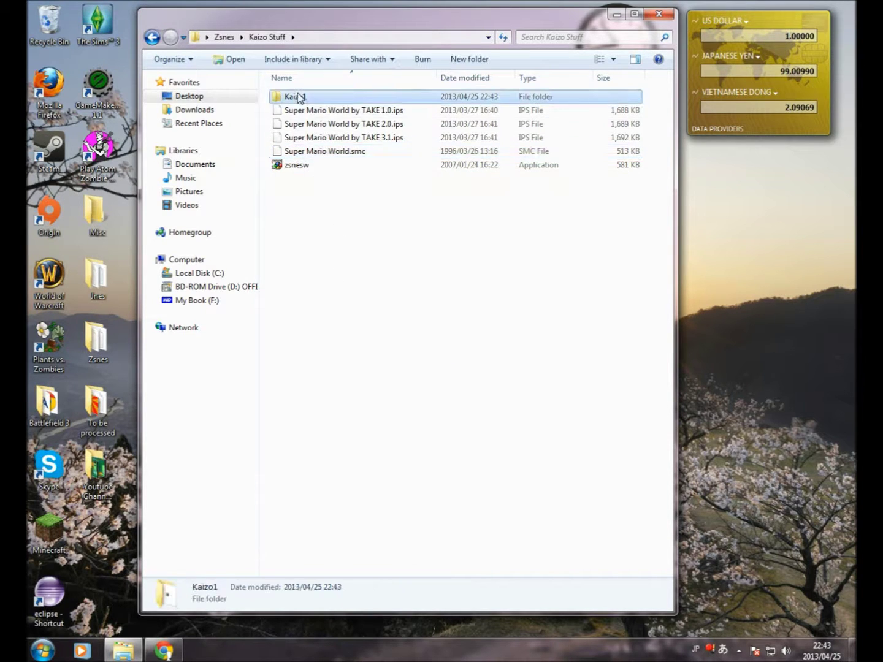
{"action": "right_click", "coordinate": [300, 98]}
{"action": "left_click", "coordinate": [329, 253]}
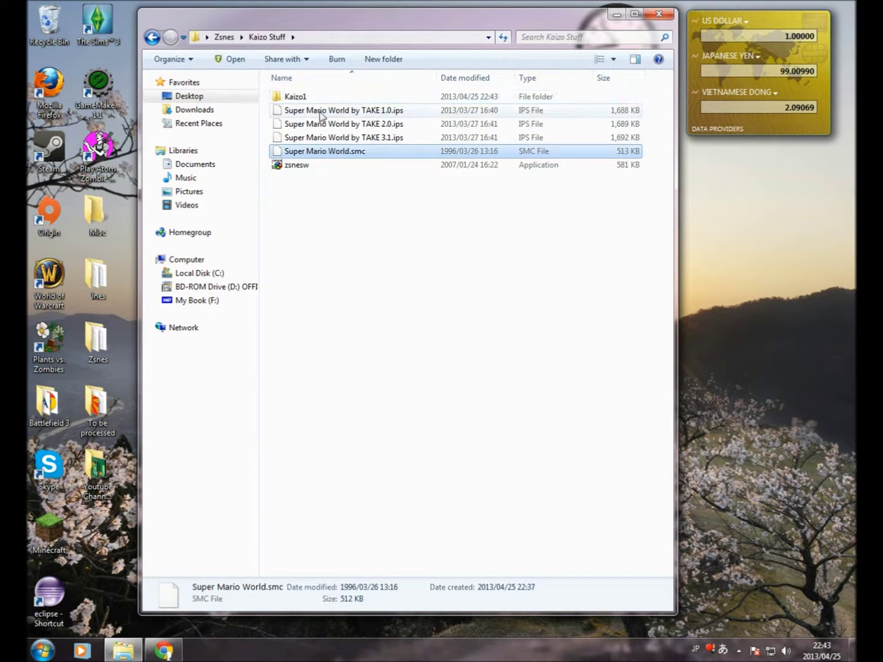
- Copy the Super Mario World by TAKE 1.0.ips patch file into the Kaizo1 folder
{"action": "left_click", "coordinate": [317, 110]}
{"action": "right_click", "coordinate": [320, 111]}
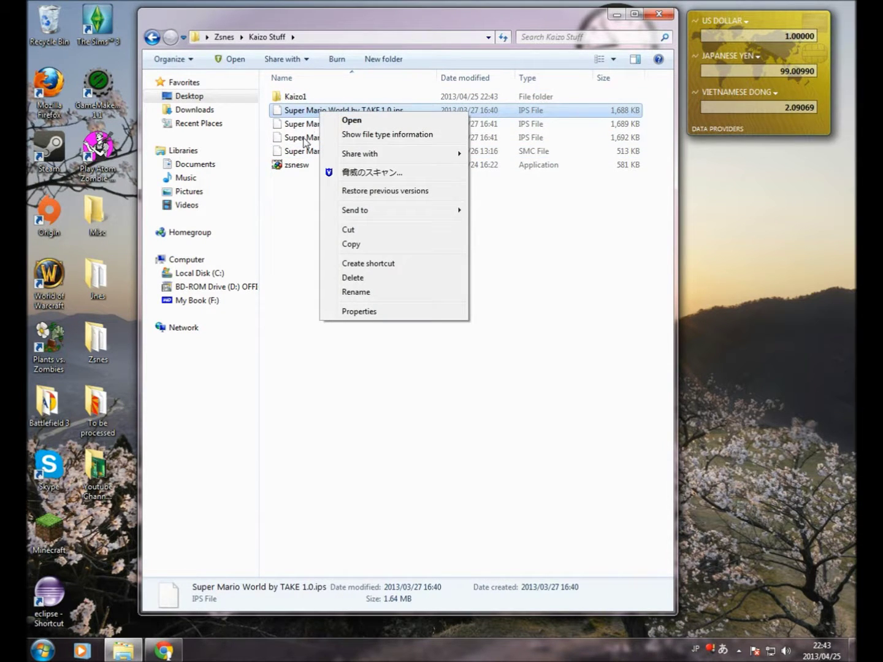
{"action": "left_click", "coordinate": [370, 244]}
{"action": "left_click", "coordinate": [308, 97]}
{"action": "right_click", "coordinate": [307, 97]}
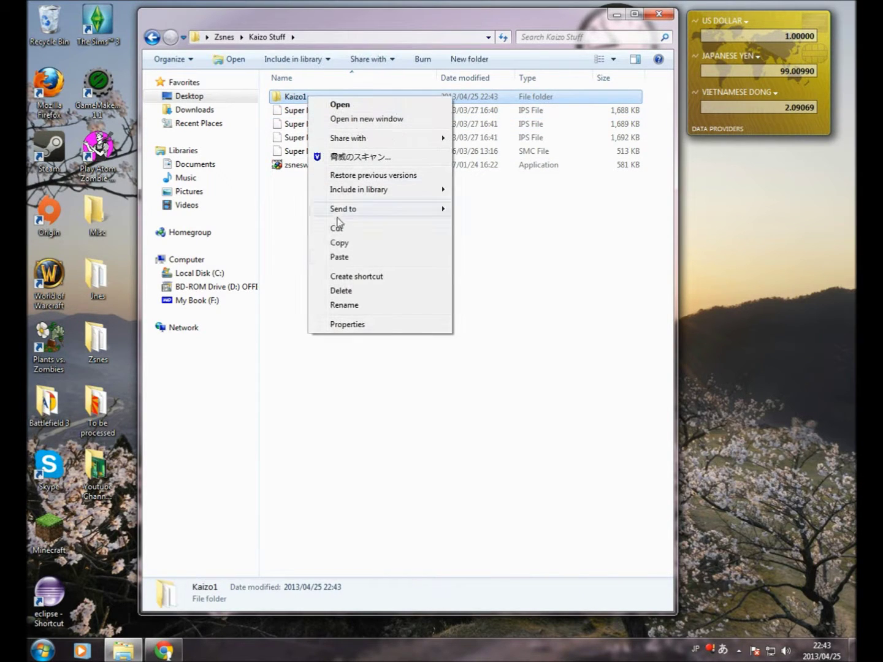
{"action": "left_click", "coordinate": [339, 257]}
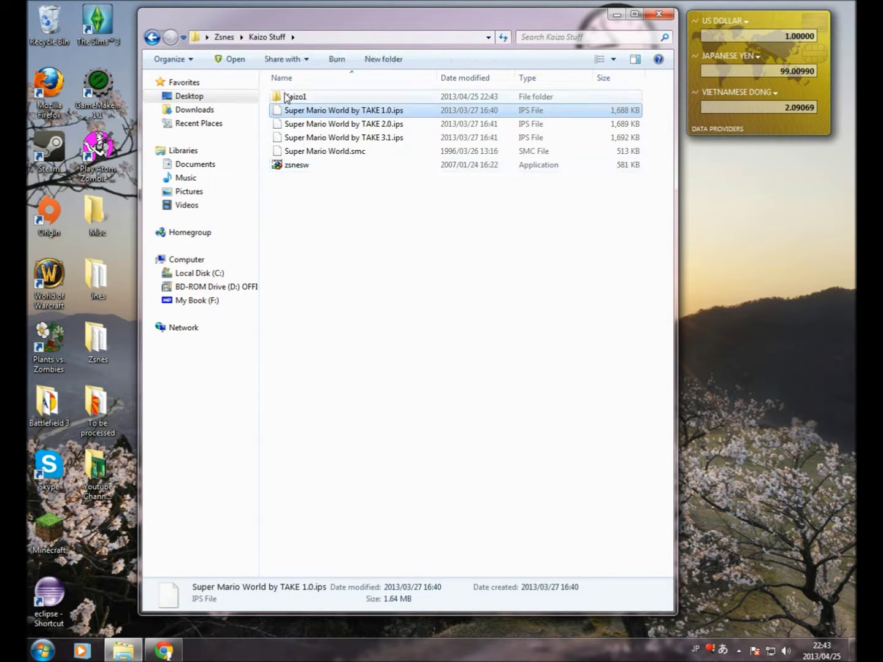
- In the Kaizo1 folder, rename the TAKE 1.0 patch to Super Mario World.ips, reusing the base name copied from the SMC file
{"action": "double_click", "coordinate": [289, 96]}
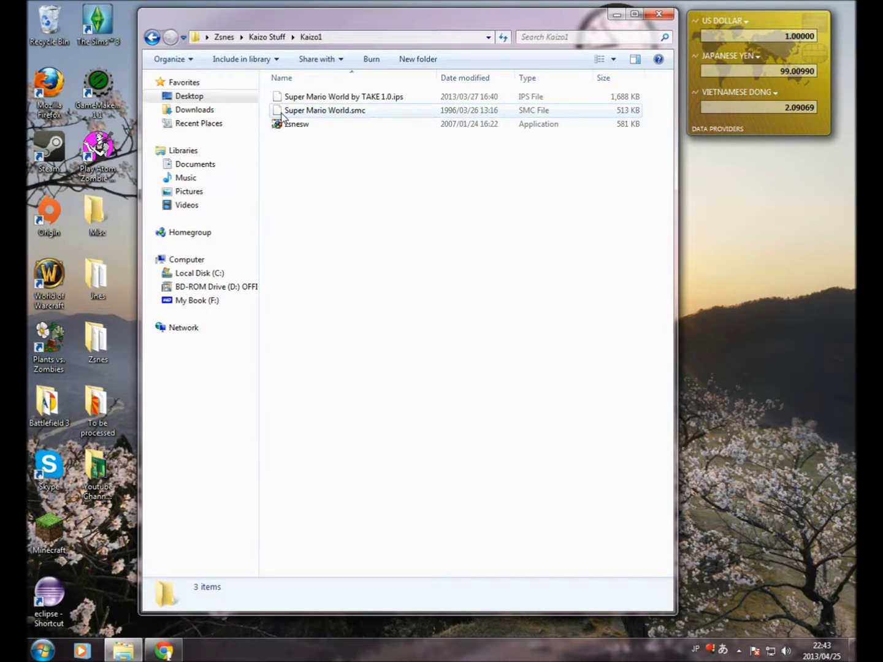
{"action": "left_click", "coordinate": [347, 116]}
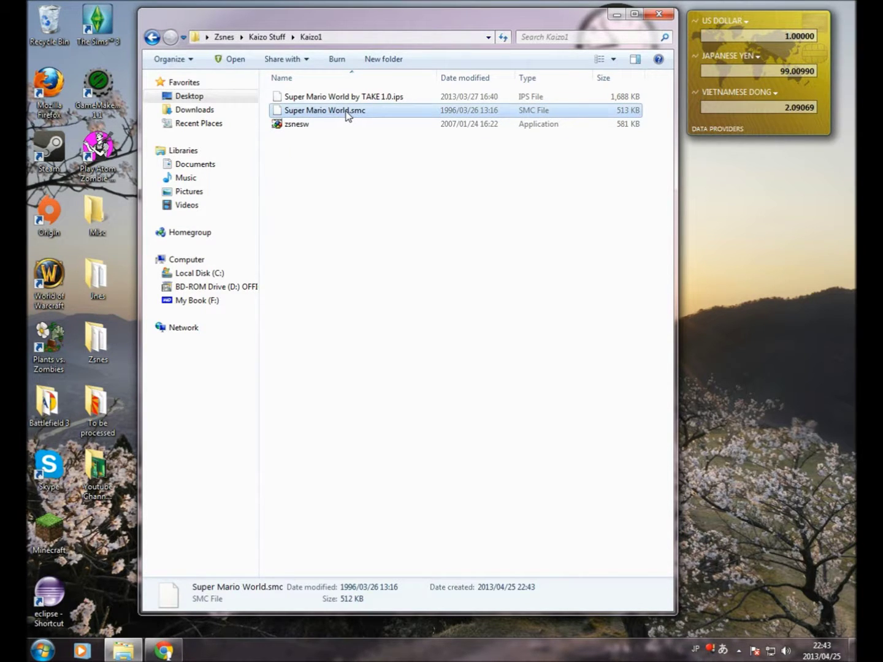
{"action": "left_click", "coordinate": [347, 113]}
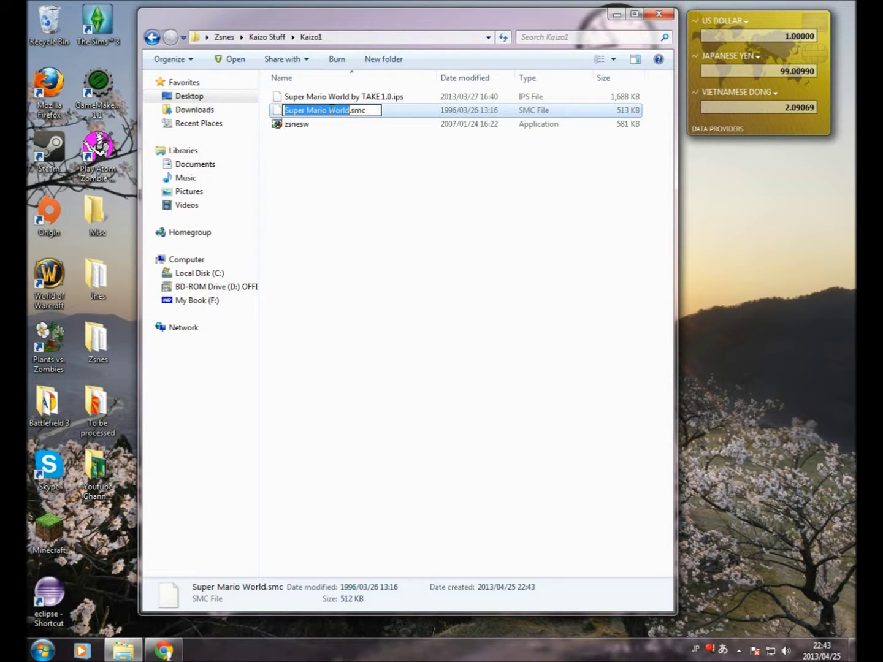
{"action": "right_click", "coordinate": [331, 109]}
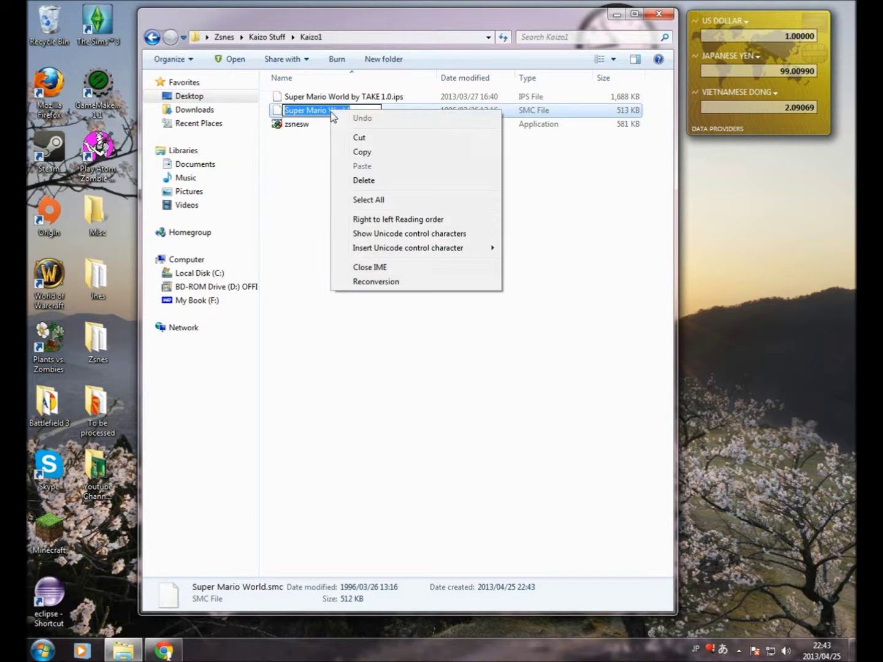
{"action": "left_click", "coordinate": [364, 152]}
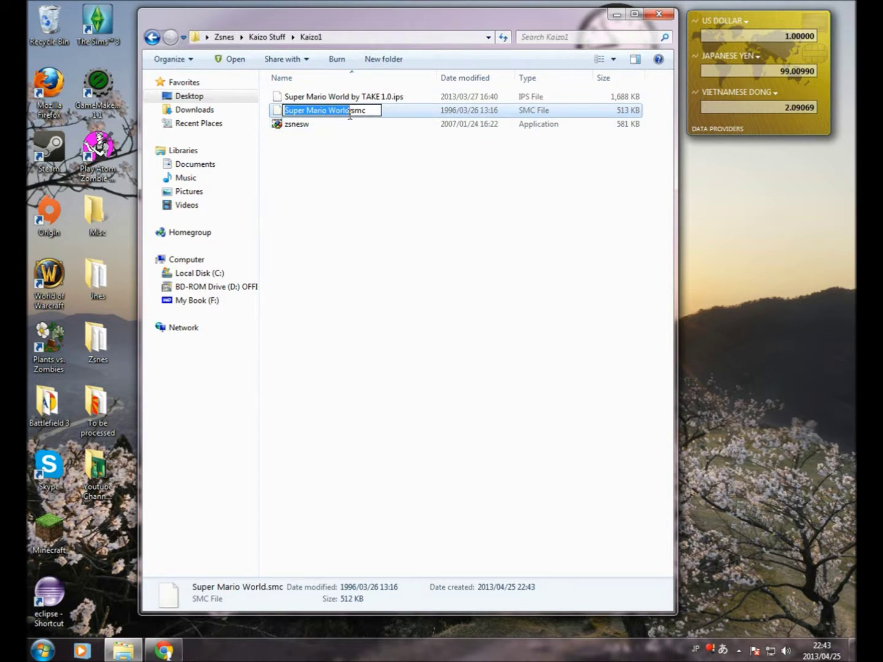
{"action": "left_click", "coordinate": [344, 100]}
{"action": "left_click", "coordinate": [343, 99]}
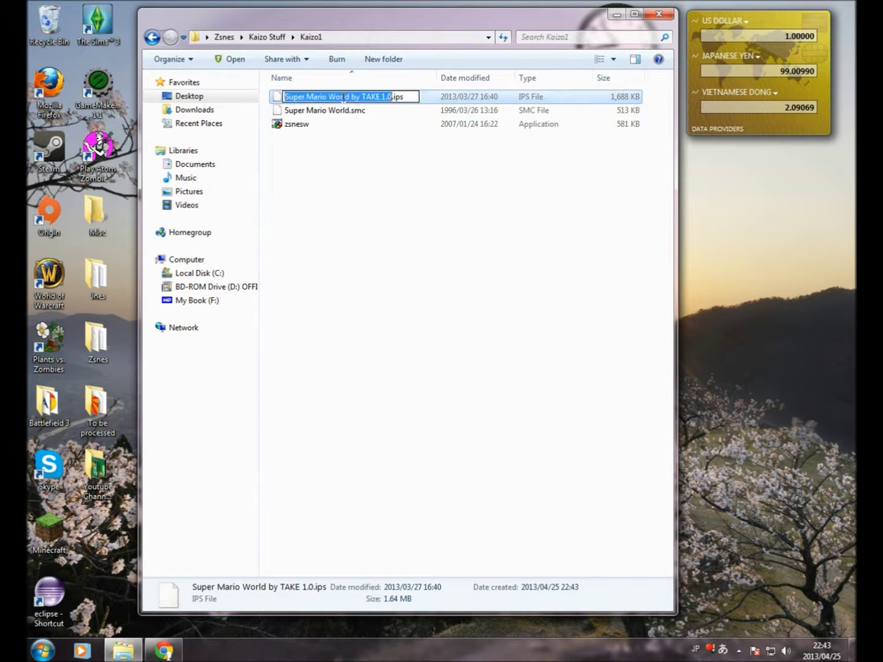
{"action": "right_click", "coordinate": [344, 98]}
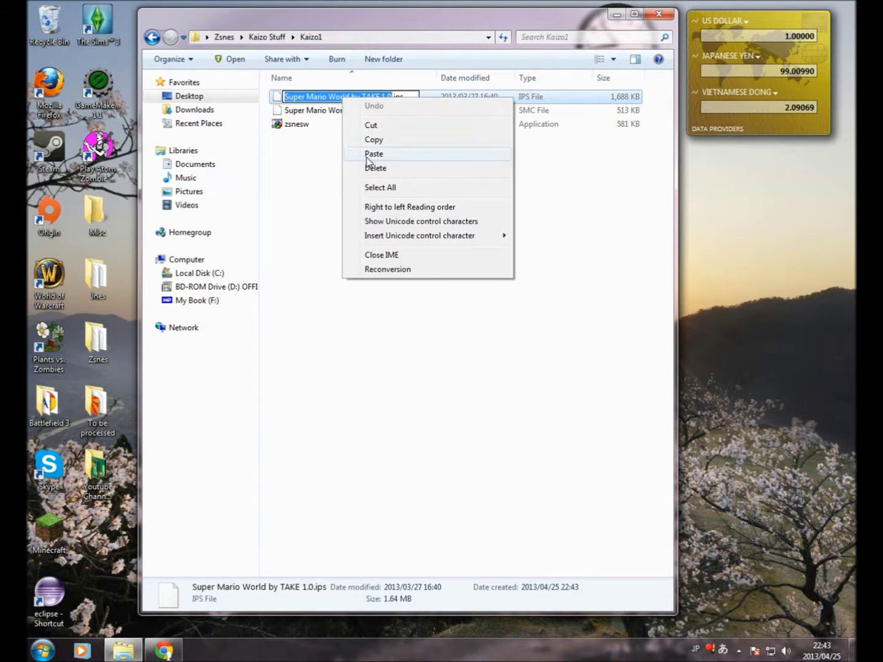
{"action": "left_click", "coordinate": [365, 153]}
{"action": "key", "text": "Return"}
{"action": "left_click", "coordinate": [345, 145]}
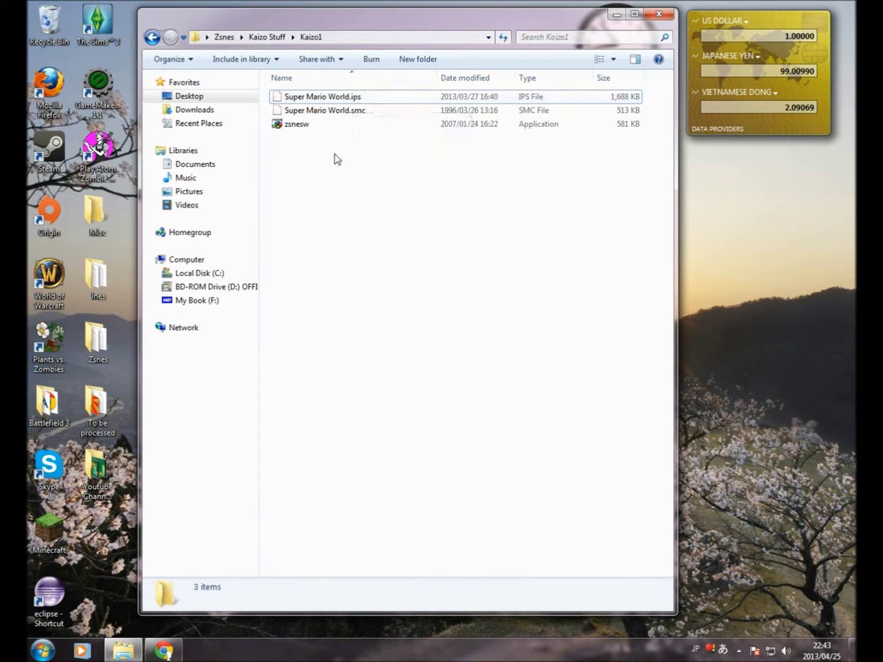
- Run Super Mario World.smc with the zsnesw emulator and start a 1 player game in the Mario A slot
{"action": "left_click", "coordinate": [317, 113]}
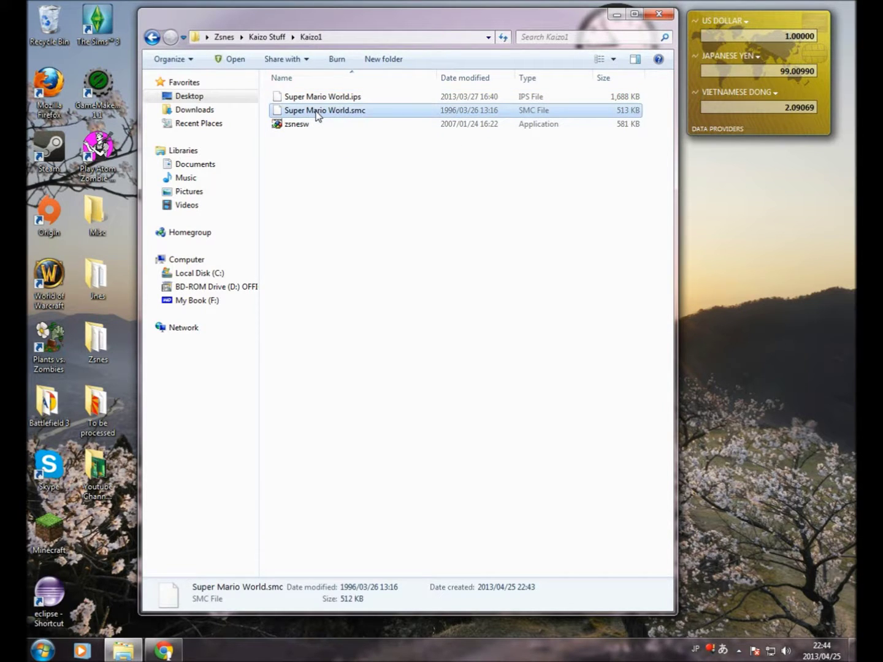
{"action": "left_click_drag", "start_coordinate": [317, 117], "coordinate": [314, 124]}
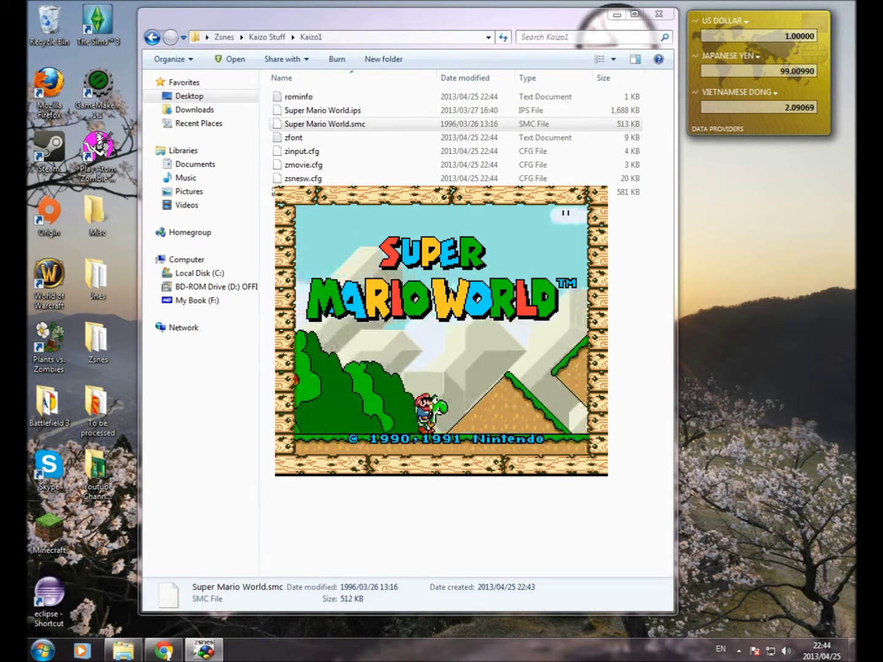
{"action": "key", "text": "Return"}
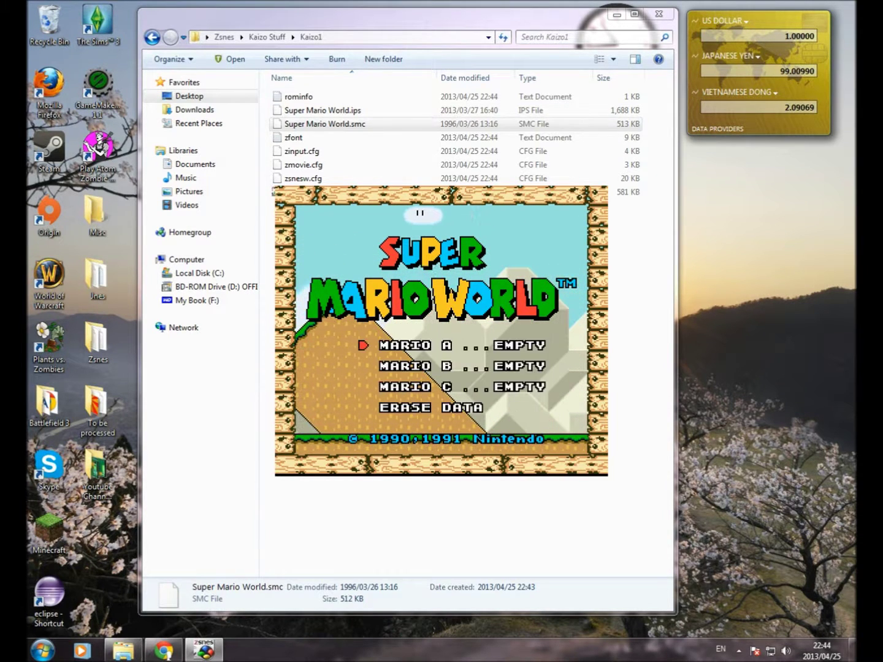
{"action": "key", "text": "Return"}
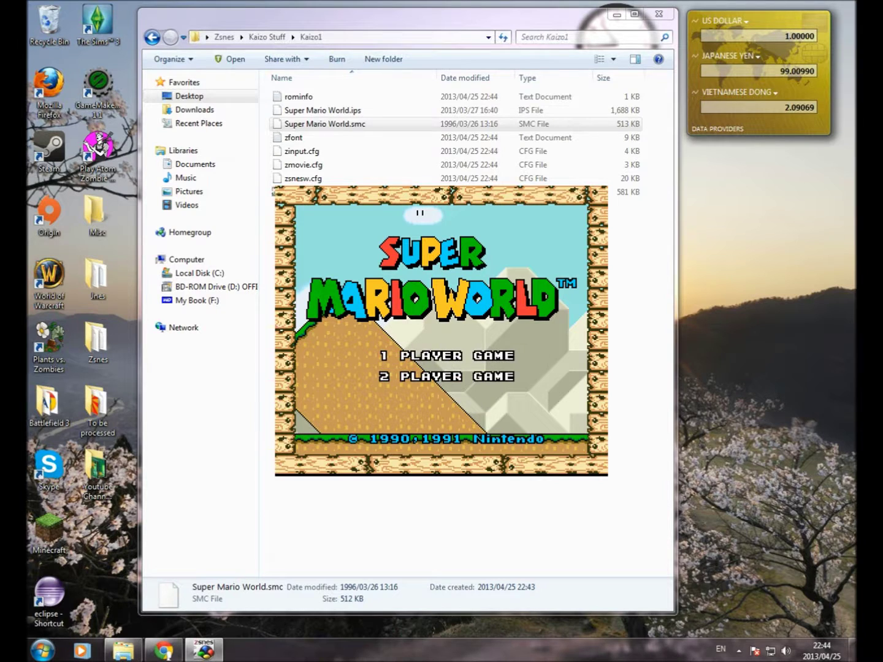
{"action": "key", "text": "Return"}
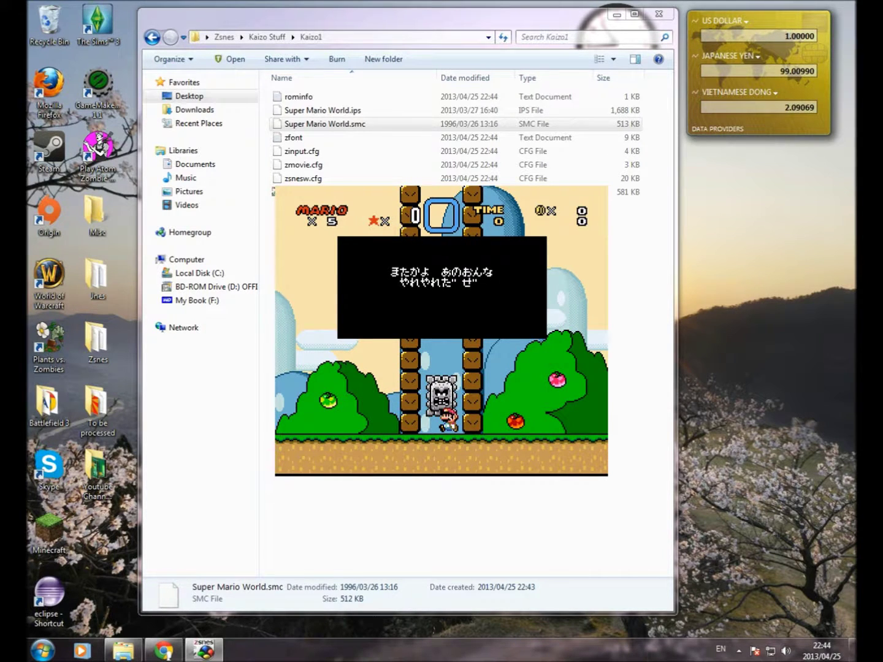
- Pause the game, dismiss the one-time user reminder and quit the emulator
{"action": "key", "text": "Escape"}
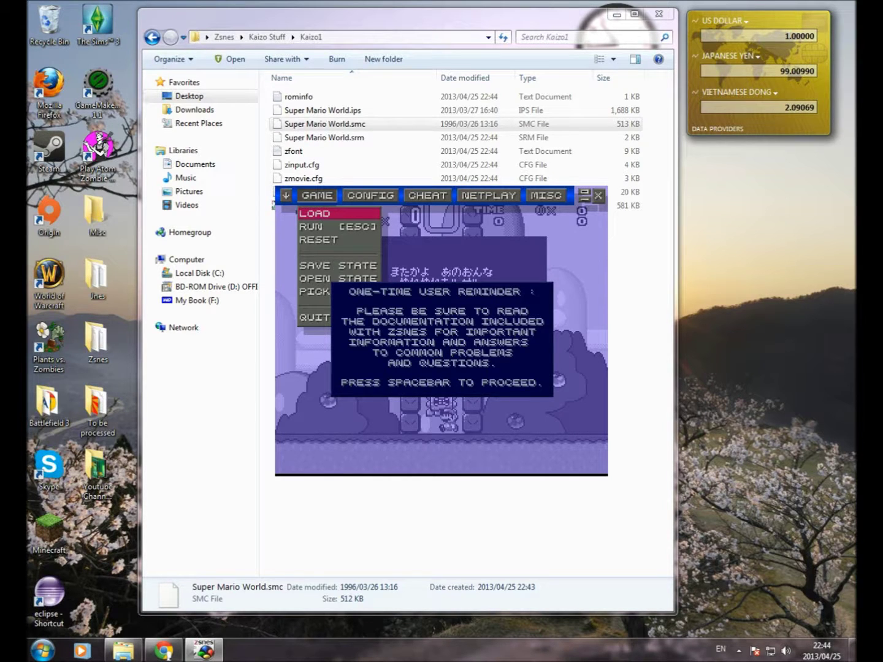
{"action": "key", "text": "space"}
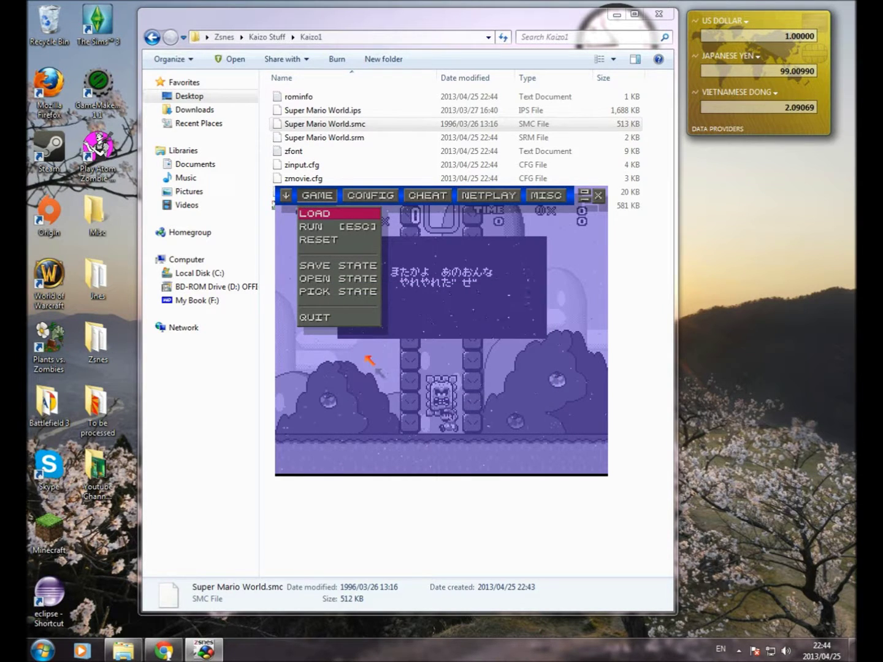
{"action": "left_click", "coordinate": [599, 195]}
{"action": "left_click", "coordinate": [556, 282]}
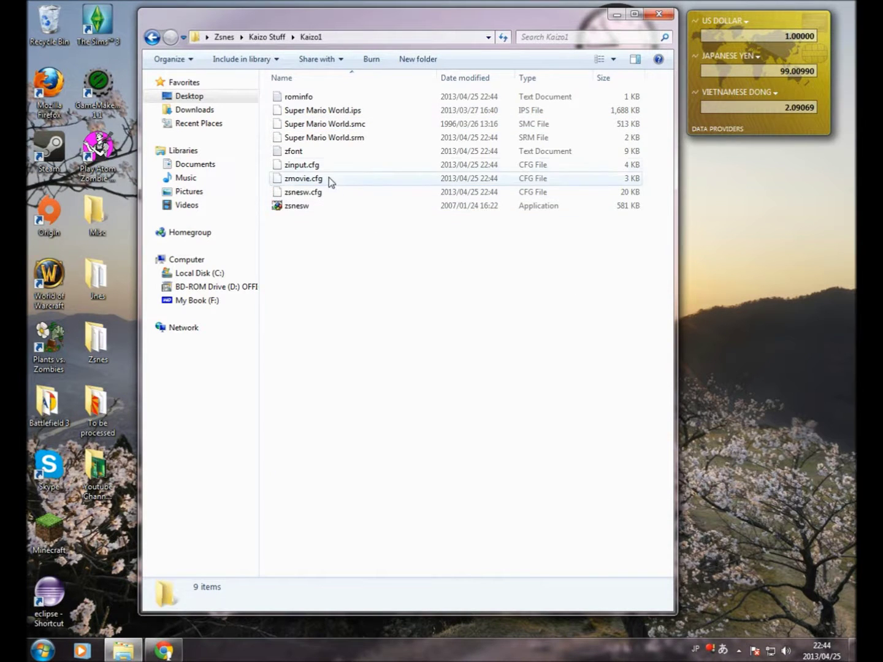